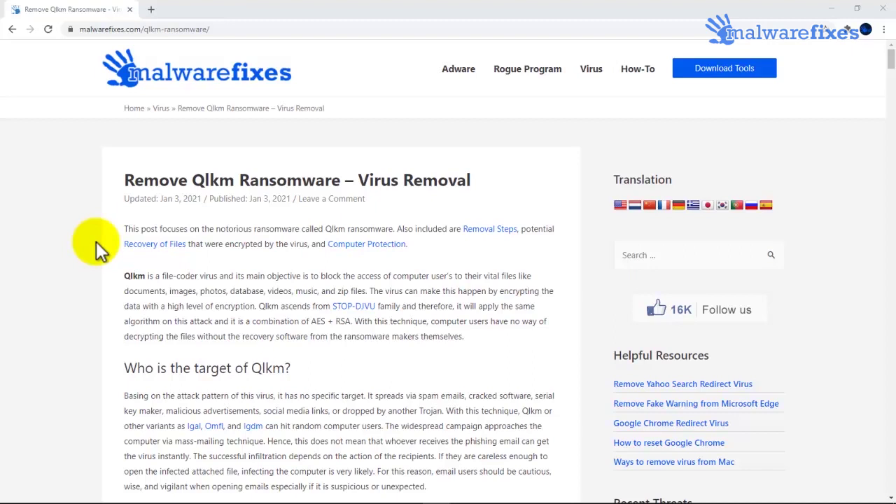
- Scroll the Qlkm guide to Stage 3 and download the Malwarebytes installer MBSetup.exe
{"action": "scroll", "coordinate": [96, 242], "scroll_direction": "down", "scroll_amount": 10}
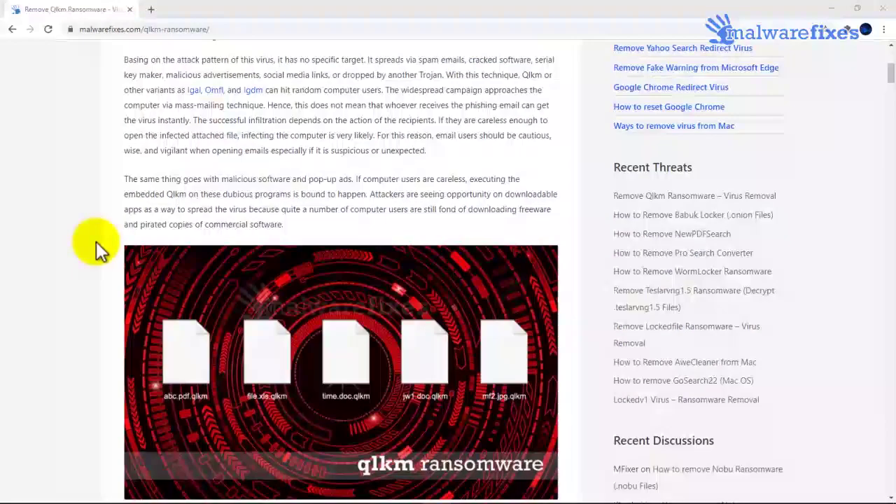
{"action": "scroll", "coordinate": [96, 241], "scroll_direction": "down", "scroll_amount": 15}
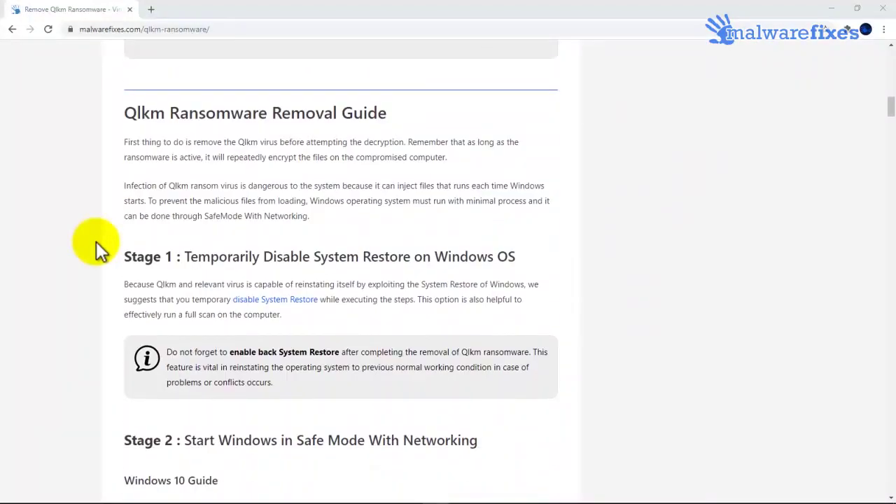
{"action": "scroll", "coordinate": [96, 241], "scroll_direction": "down", "scroll_amount": 9}
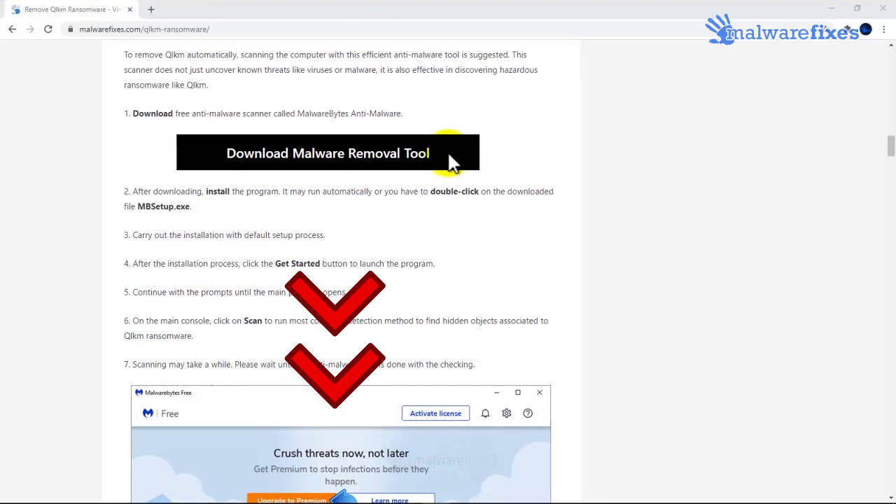
{"action": "left_click", "coordinate": [452, 162]}
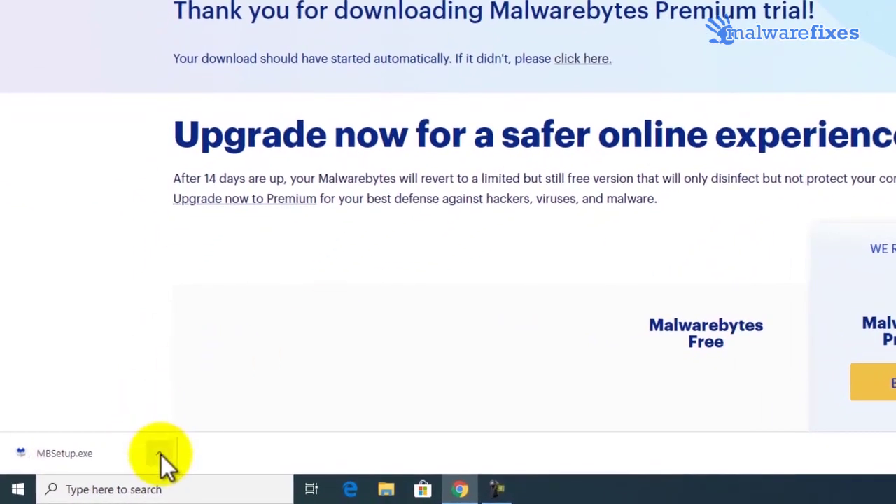
- Run MBSetup.exe, install it for a Personal Computer, and skip the Browser Guard extension
{"action": "left_click", "coordinate": [161, 455]}
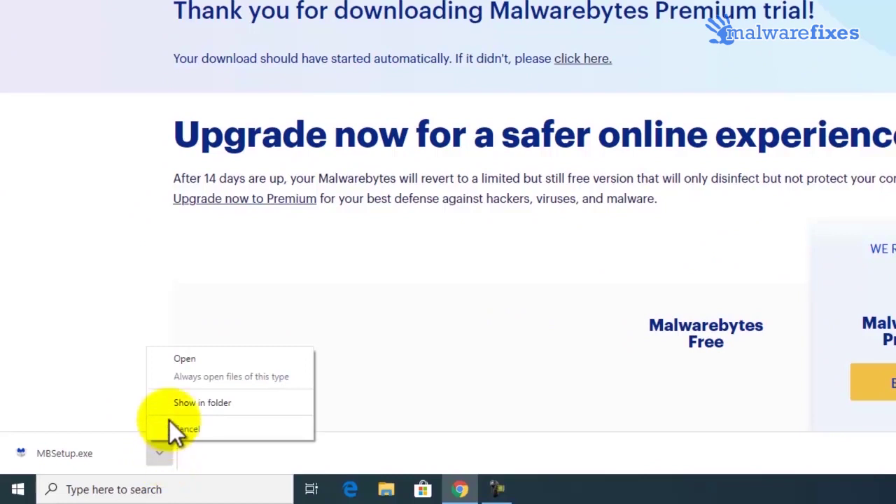
{"action": "left_click", "coordinate": [177, 362]}
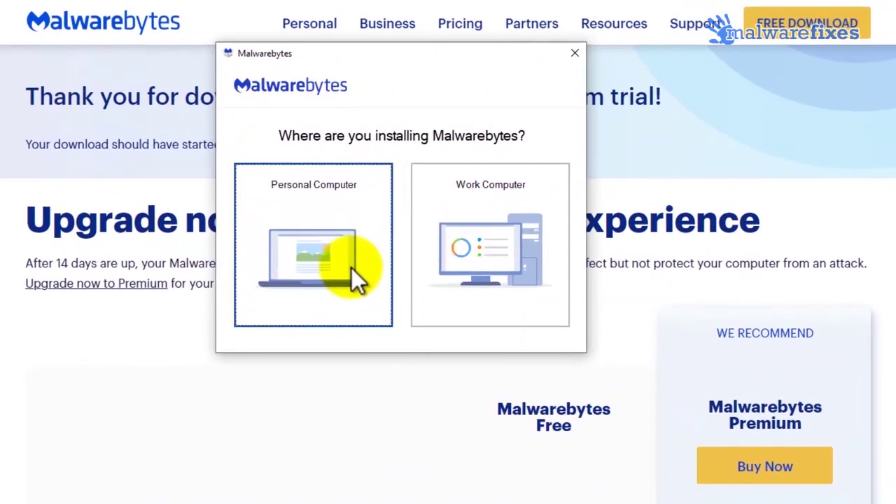
{"action": "left_click", "coordinate": [352, 268]}
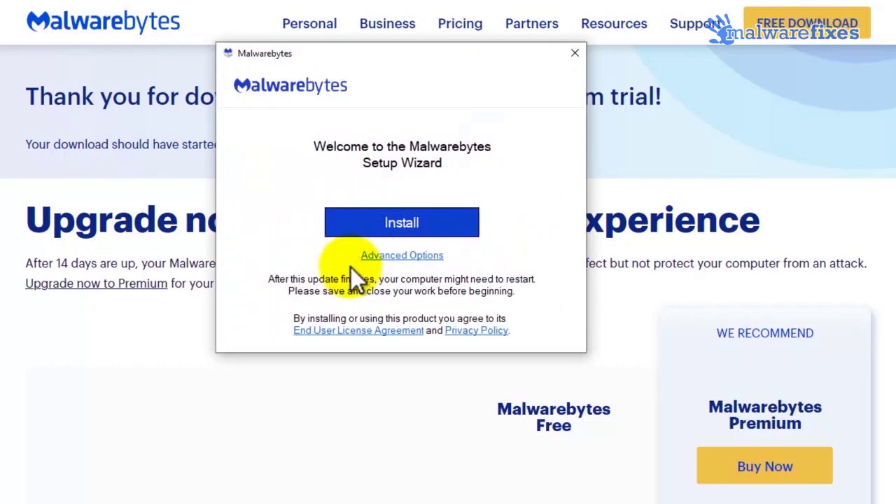
{"action": "left_click", "coordinate": [360, 233]}
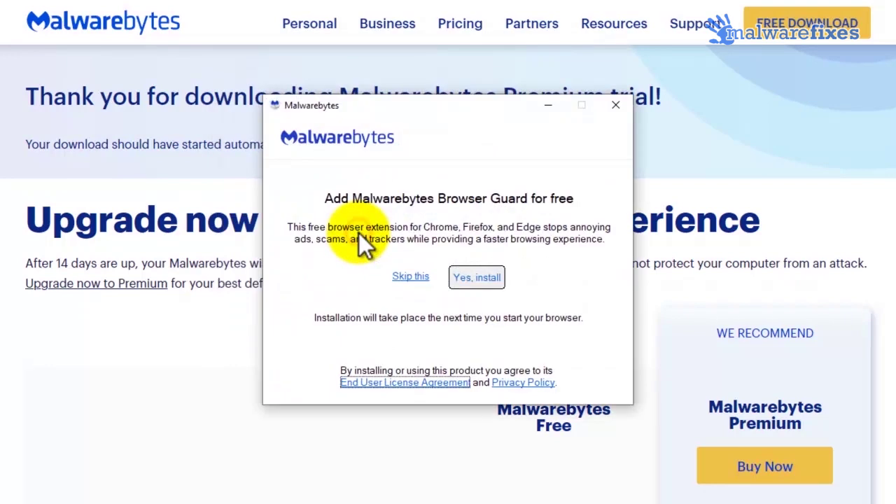
{"action": "left_click", "coordinate": [410, 280]}
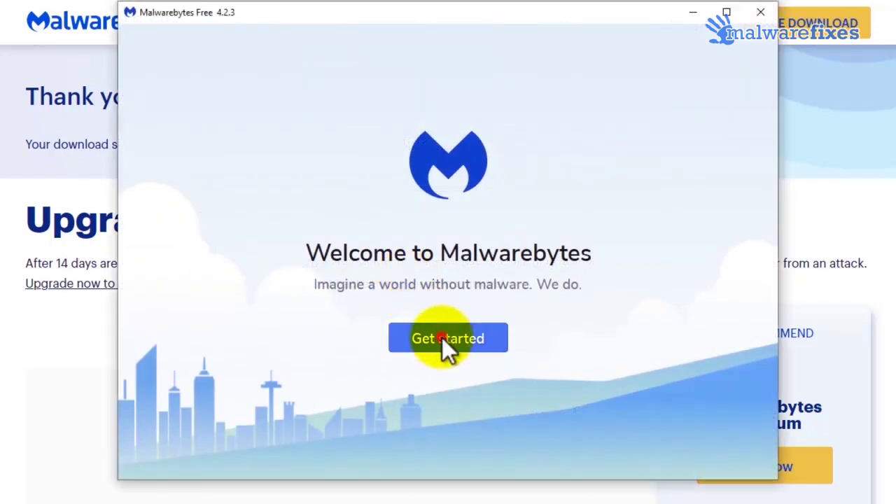
- Get started, choose Maybe later, start the 14-day Premium trial, and close Malwarebytes
{"action": "left_click", "coordinate": [442, 338]}
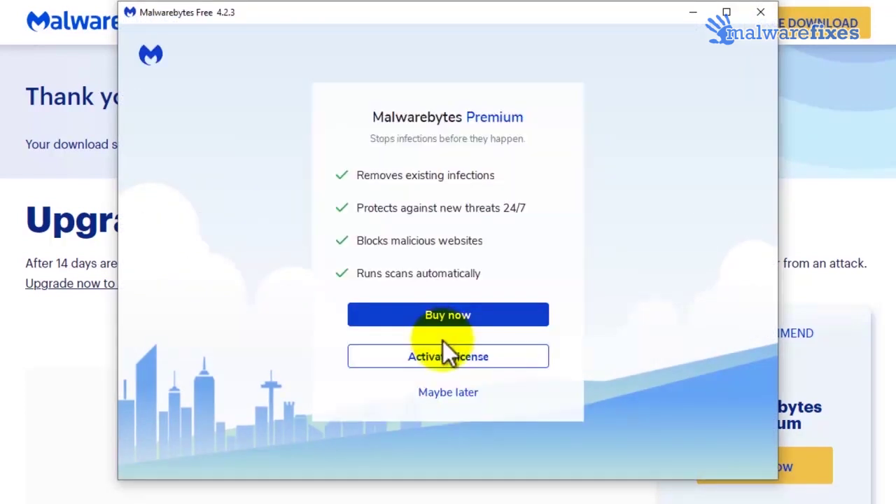
{"action": "left_click", "coordinate": [452, 392]}
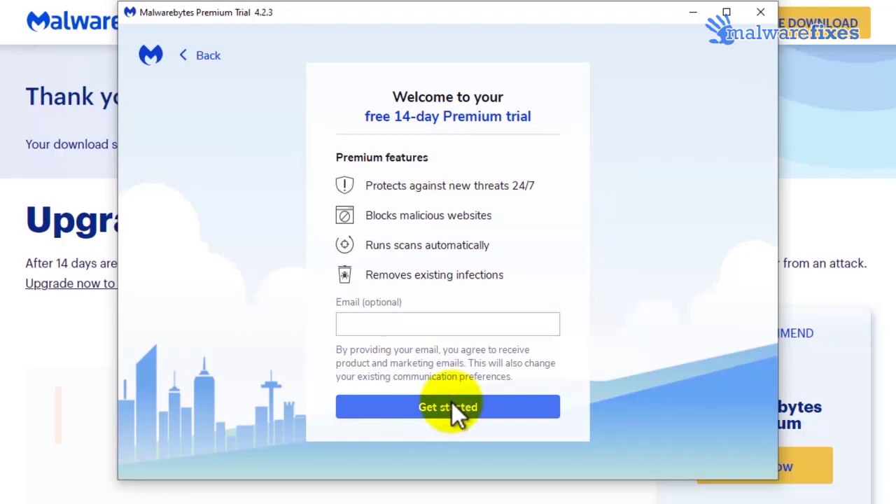
{"action": "left_click", "coordinate": [452, 403]}
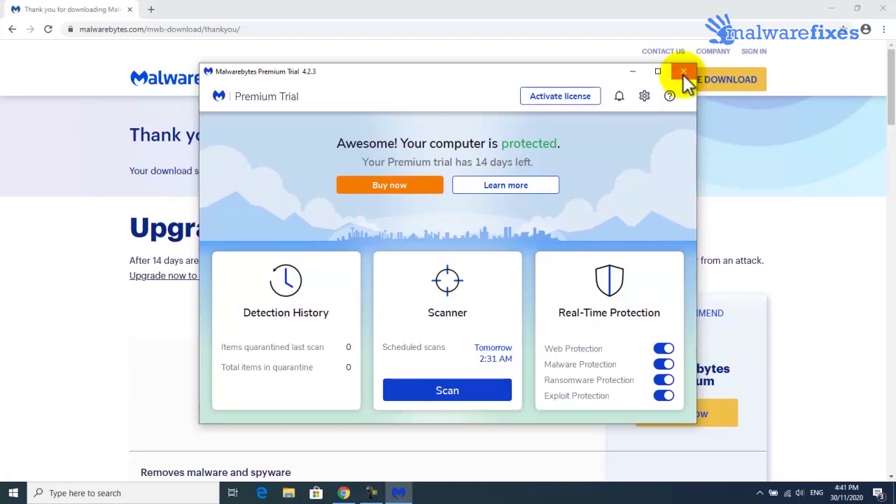
{"action": "left_click", "coordinate": [683, 75]}
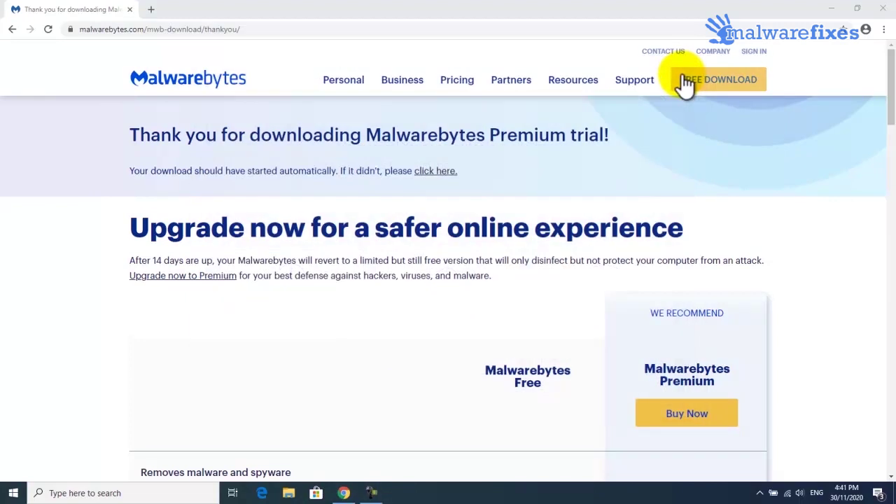
- Close Chrome and launch System Configuration through a Windows search
{"action": "left_click", "coordinate": [879, 13]}
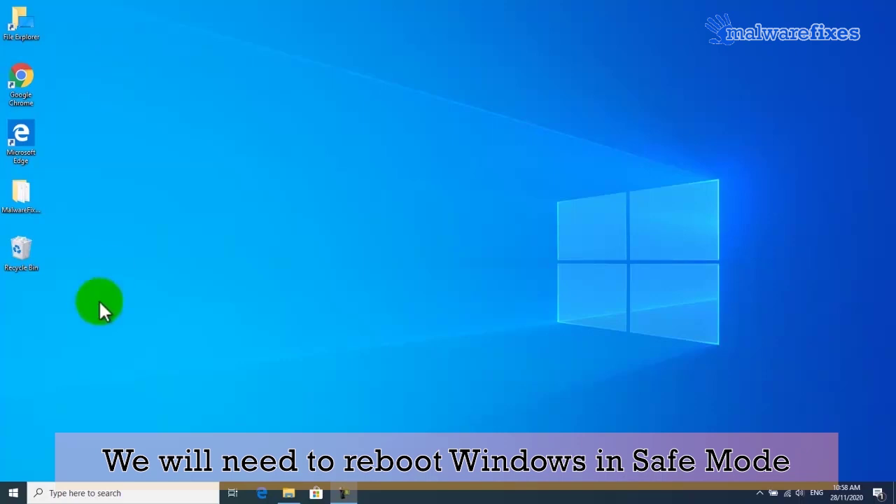
{"action": "left_click", "coordinate": [100, 493]}
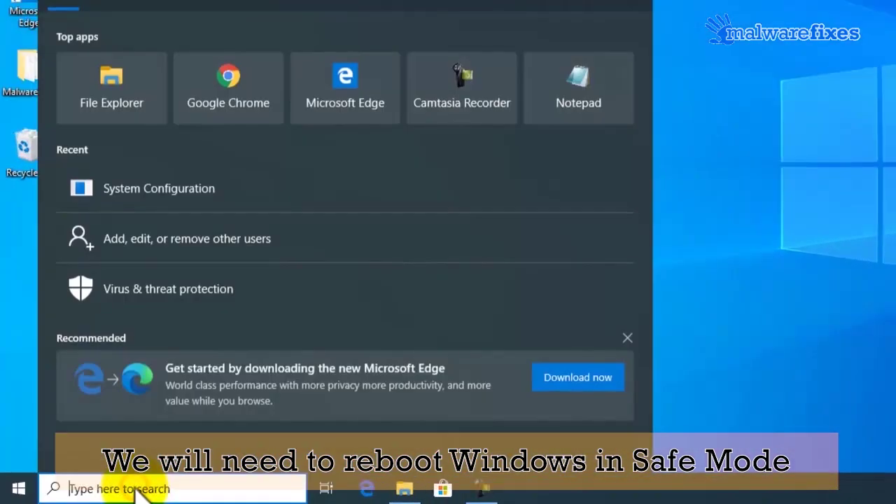
{"action": "type", "text": "m"}
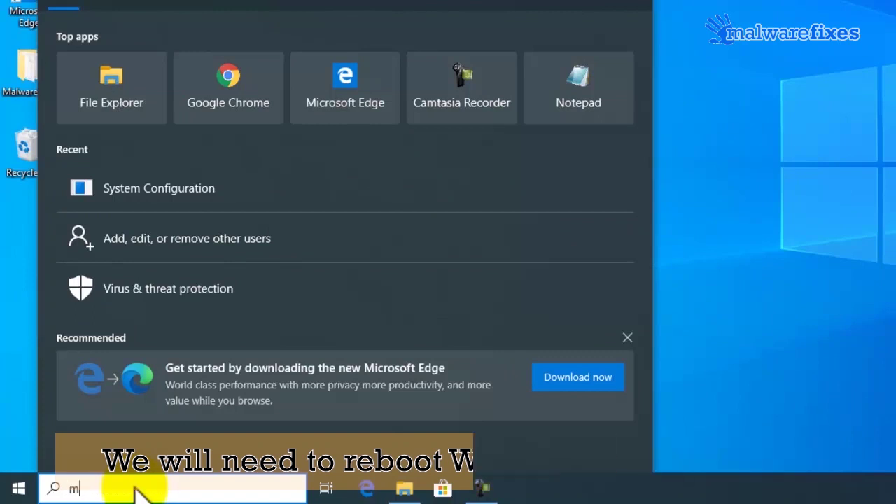
{"action": "type", "text": "scofig"}
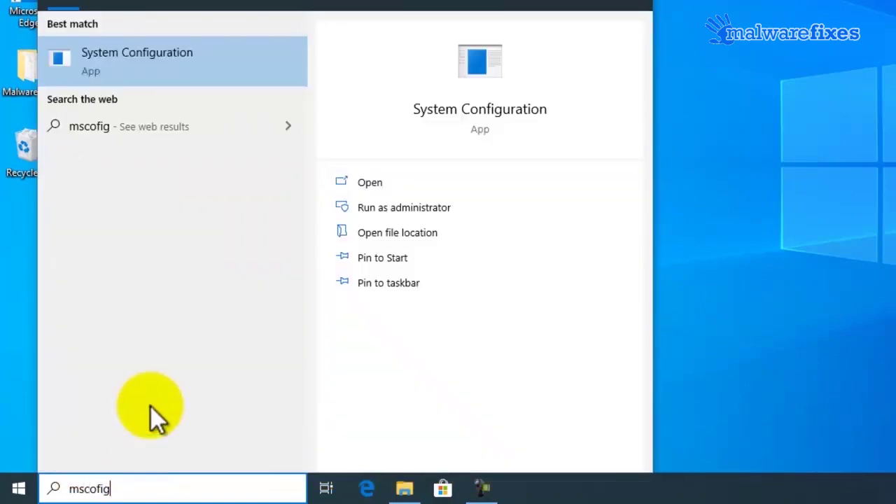
{"action": "left_click", "coordinate": [154, 88]}
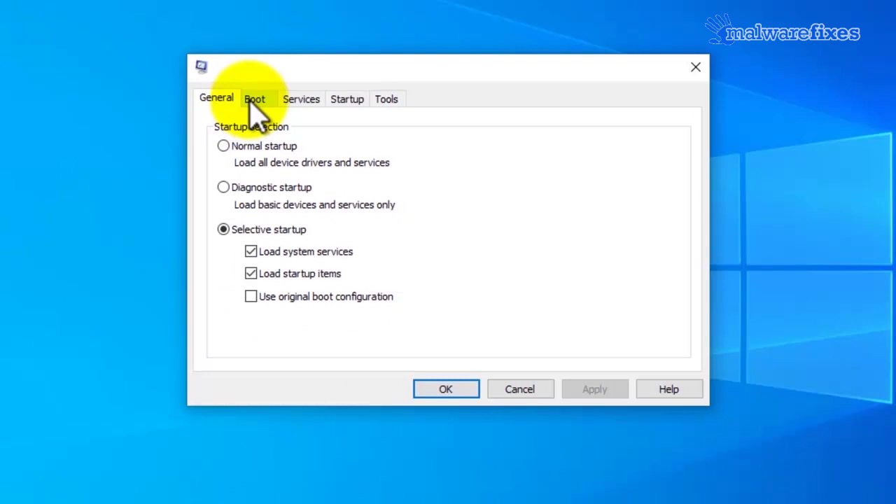
- Enable Safe boot with the Minimal option on the Boot tab and apply it
{"action": "left_click", "coordinate": [253, 100]}
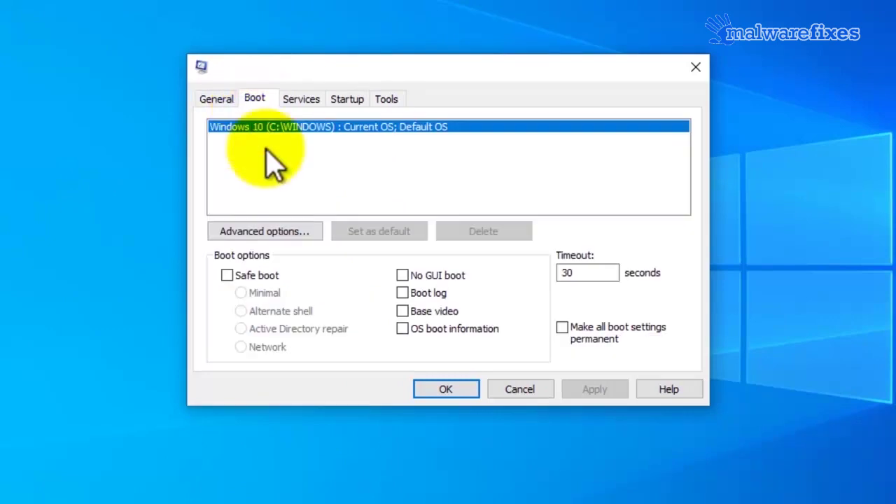
{"action": "left_click", "coordinate": [228, 276]}
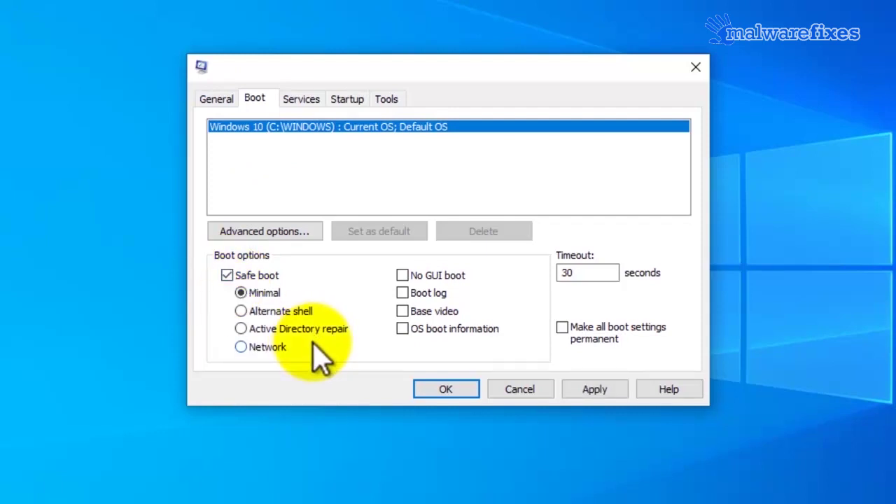
{"action": "left_click", "coordinate": [604, 398]}
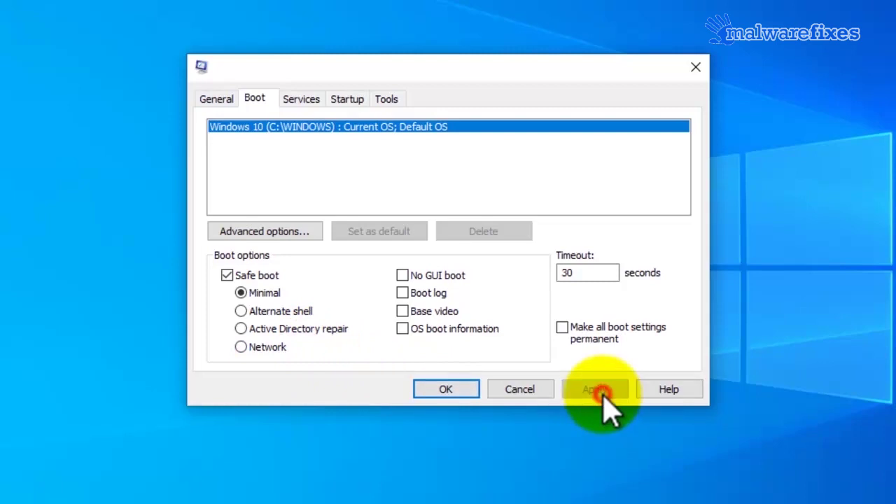
- Confirm System Configuration with OK and restart Windows into Safe Mode
{"action": "left_click", "coordinate": [446, 392]}
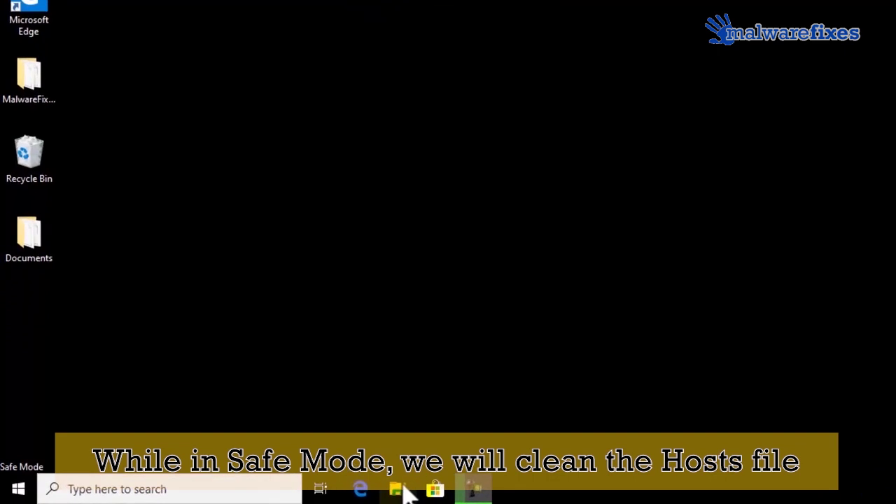
- Open File Explorer and browse from OS (C:) into Windows\System32
{"action": "left_click", "coordinate": [397, 488]}
{"action": "left_click_drag", "start_coordinate": [489, 160], "coordinate": [342, 85]}
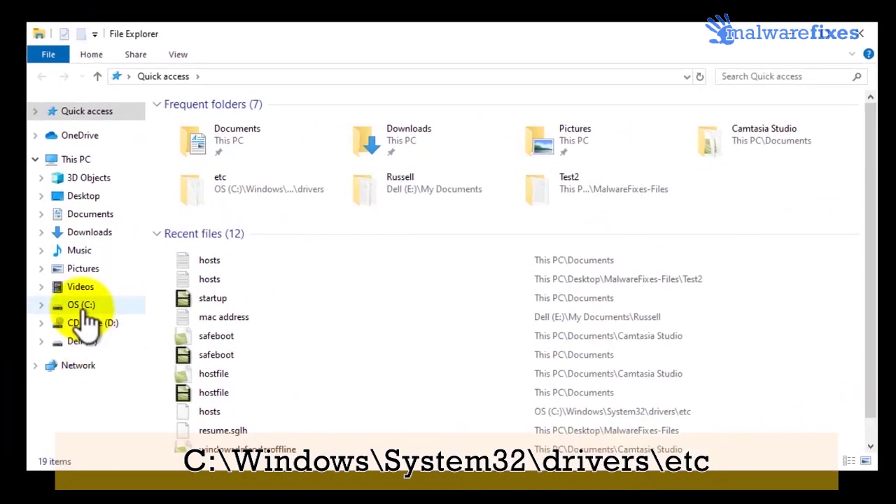
{"action": "left_click", "coordinate": [82, 311]}
{"action": "scroll", "coordinate": [210, 343], "scroll_direction": "down", "scroll_amount": 3}
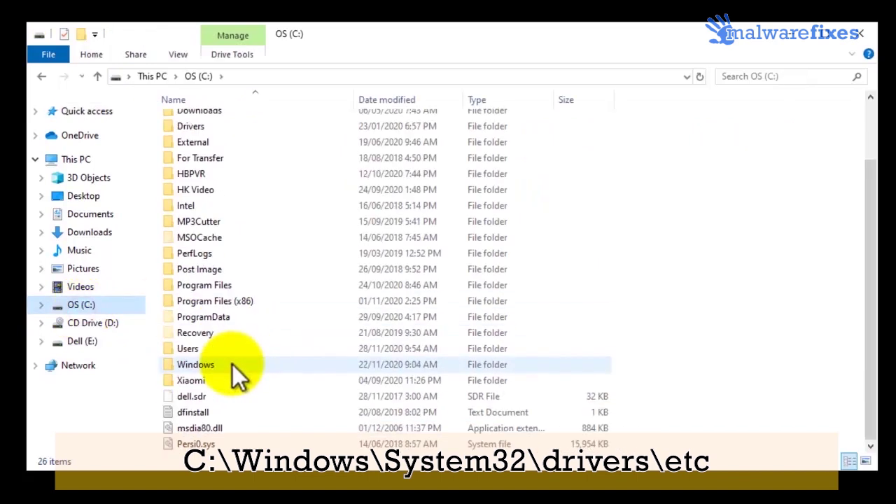
{"action": "double_click", "coordinate": [203, 367]}
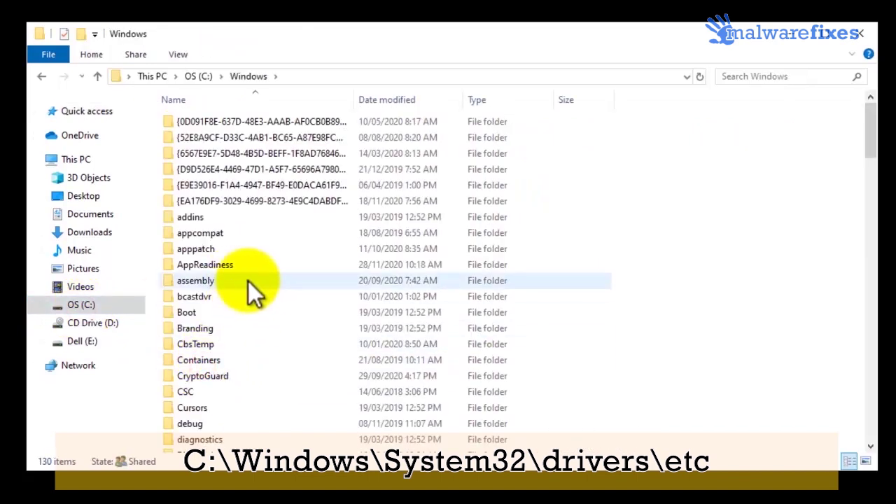
{"action": "scroll", "coordinate": [240, 284], "scroll_direction": "down", "scroll_amount": 20}
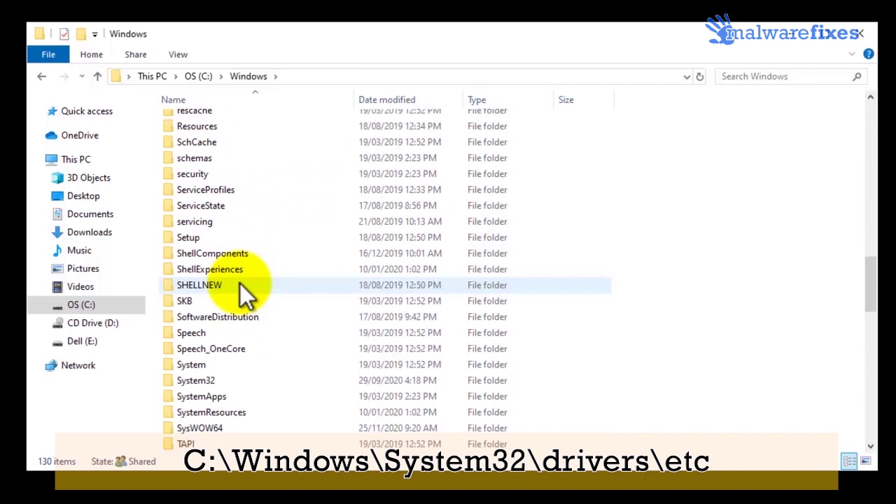
{"action": "double_click", "coordinate": [214, 381]}
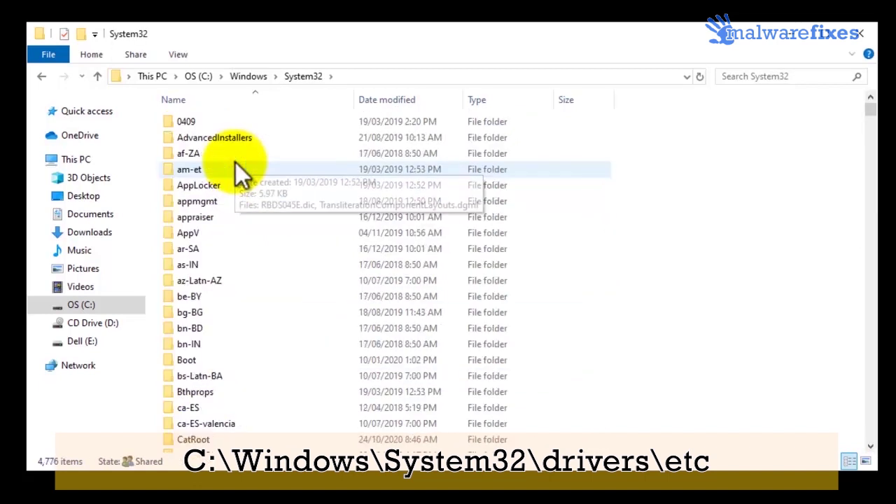
- Go into drivers\etc and select the hosts file
{"action": "scroll", "coordinate": [236, 175], "scroll_direction": "down", "scroll_amount": 7}
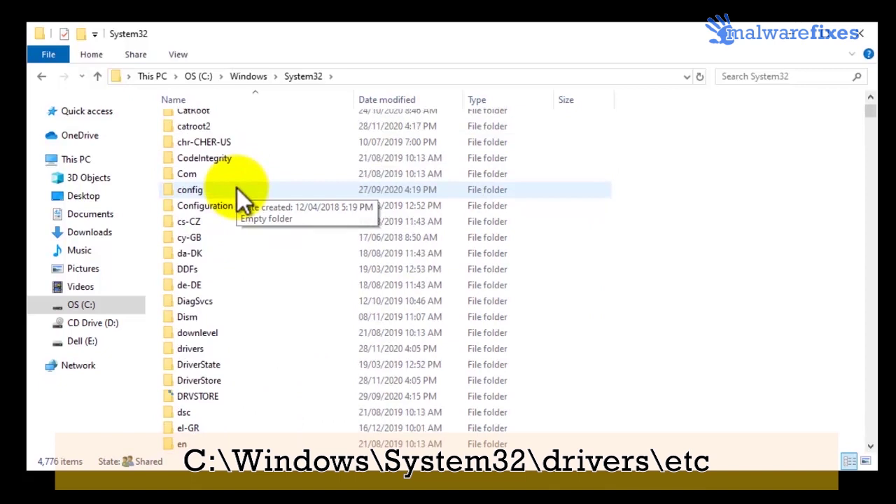
{"action": "left_click", "coordinate": [198, 349]}
{"action": "double_click", "coordinate": [199, 349]}
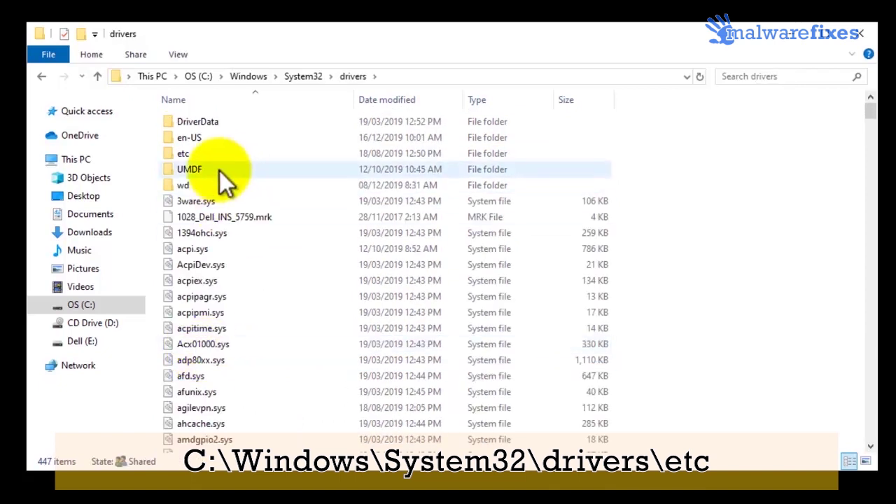
{"action": "double_click", "coordinate": [207, 155]}
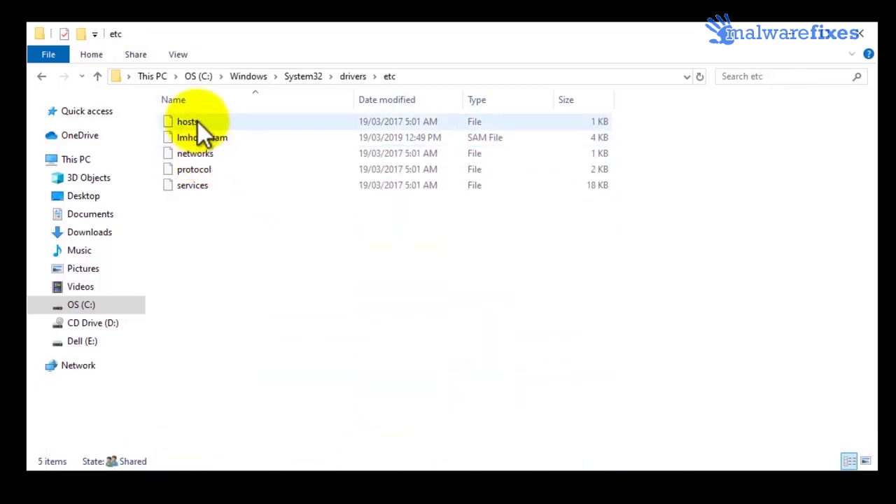
{"action": "left_click", "coordinate": [197, 121]}
- Open hosts in Notepad and delete the six unwanted entries after the localhost block
{"action": "double_click", "coordinate": [197, 121]}
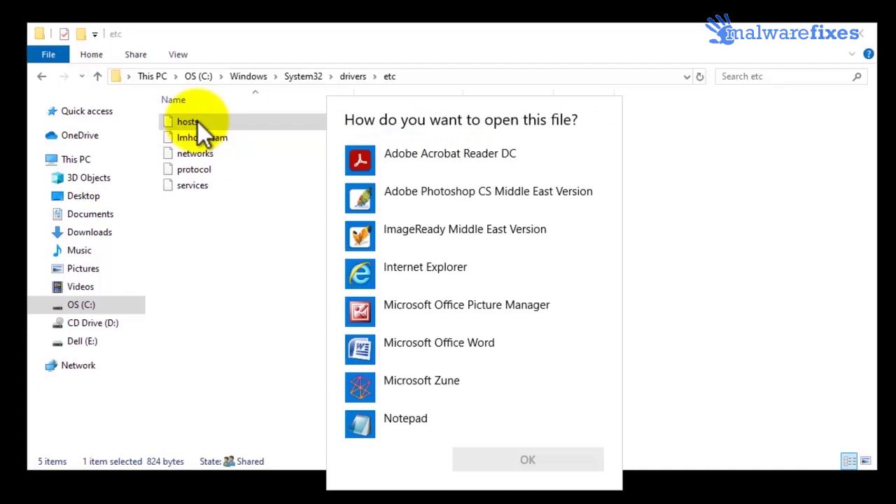
{"action": "double_click", "coordinate": [391, 423]}
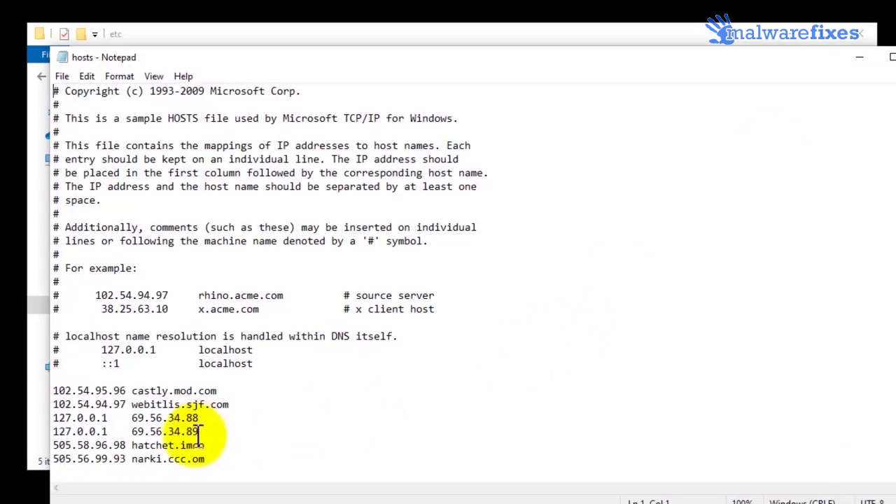
{"action": "left_click", "coordinate": [55, 390]}
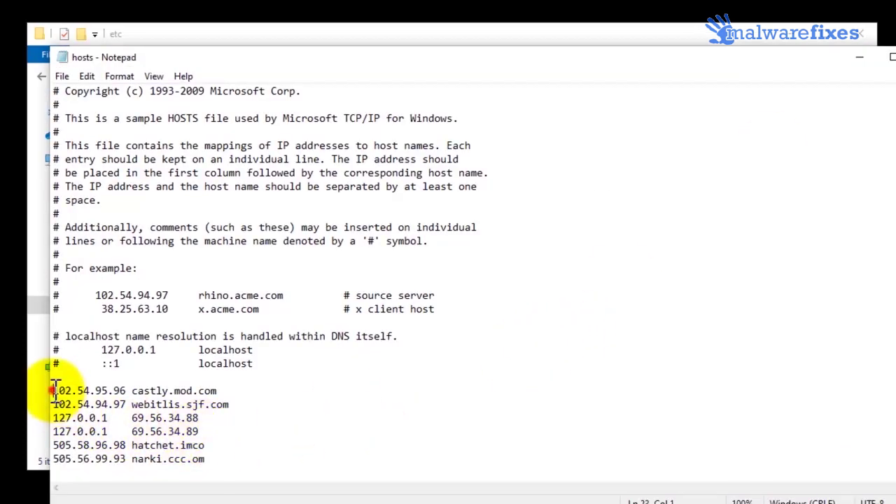
{"action": "left_click_drag", "start_coordinate": [54, 390], "coordinate": [238, 460]}
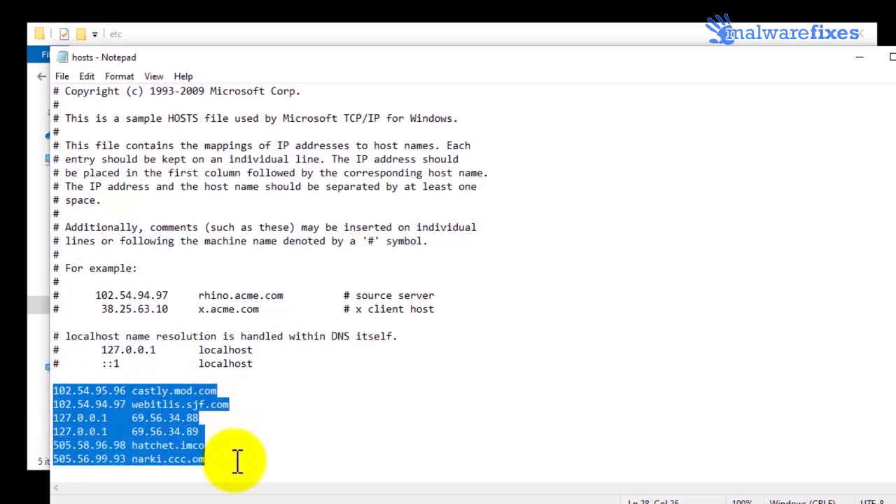
{"action": "right_click", "coordinate": [175, 430]}
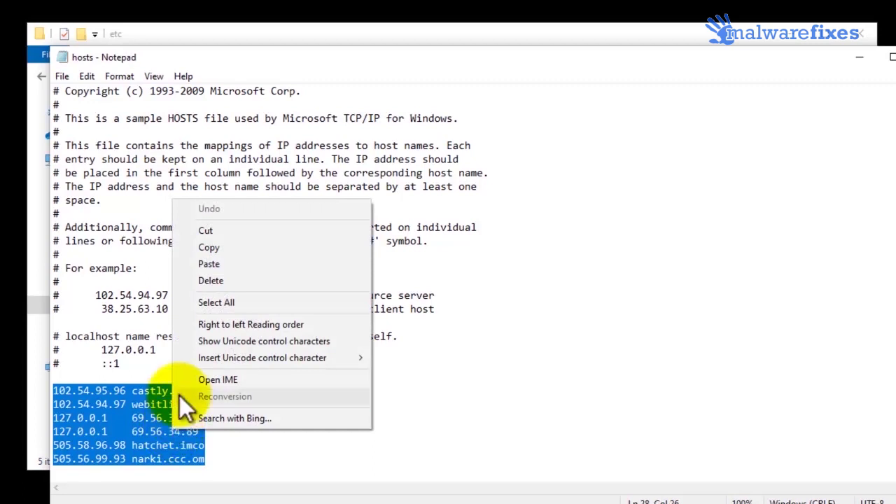
{"action": "left_click", "coordinate": [200, 281]}
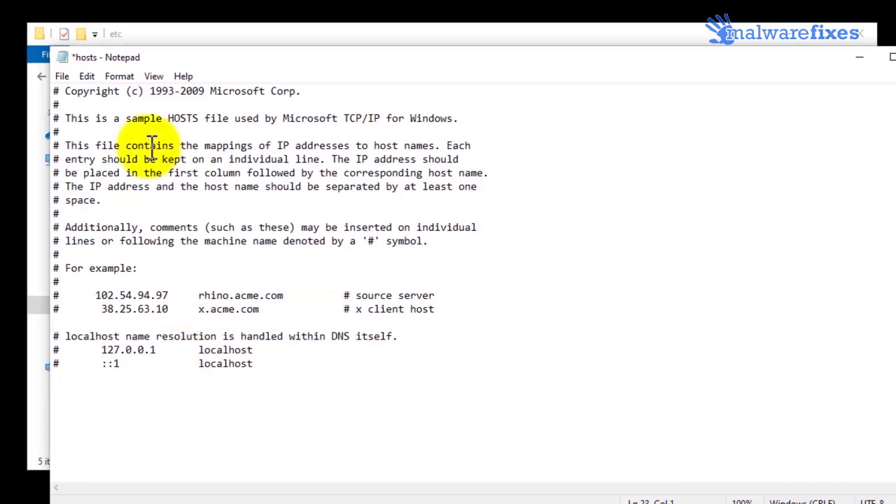
- Save the hosts file, then close Notepad and the etc folder window
{"action": "left_click", "coordinate": [64, 79]}
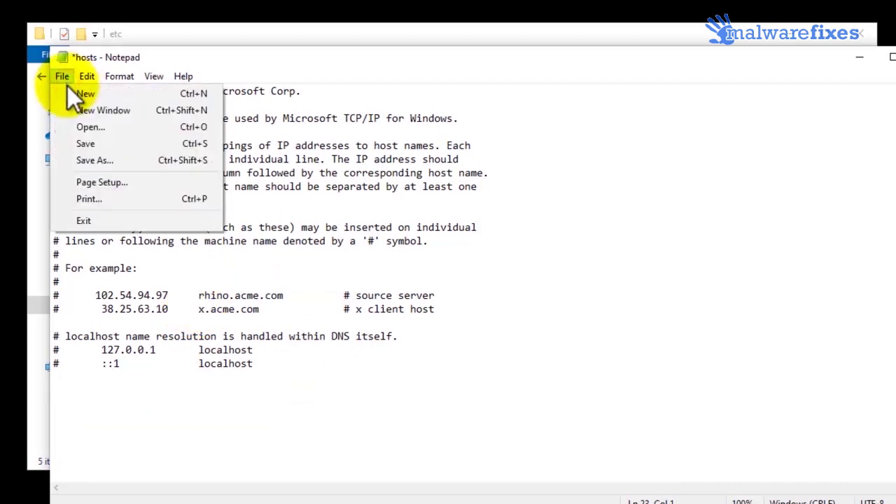
{"action": "left_click", "coordinate": [95, 145]}
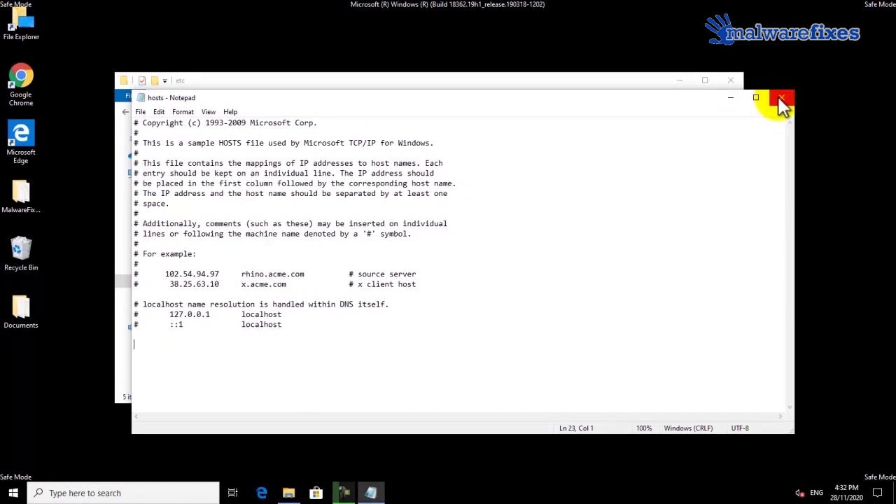
{"action": "left_click", "coordinate": [780, 98]}
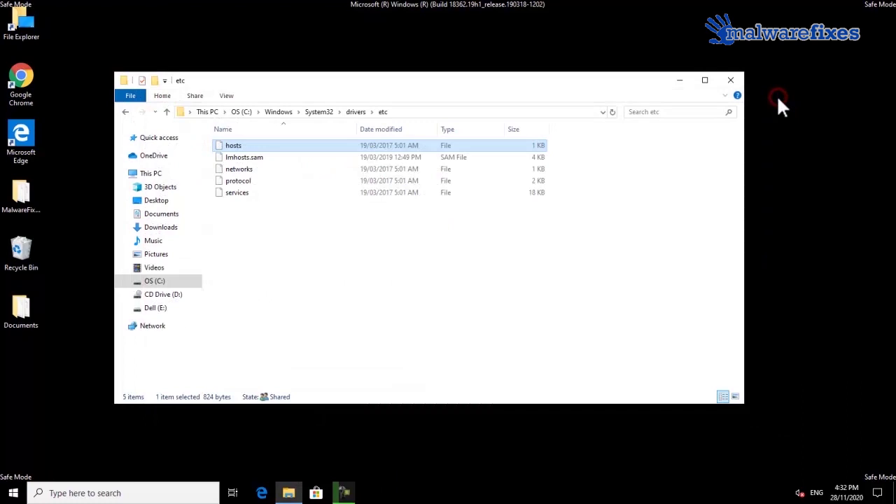
{"action": "left_click", "coordinate": [731, 81]}
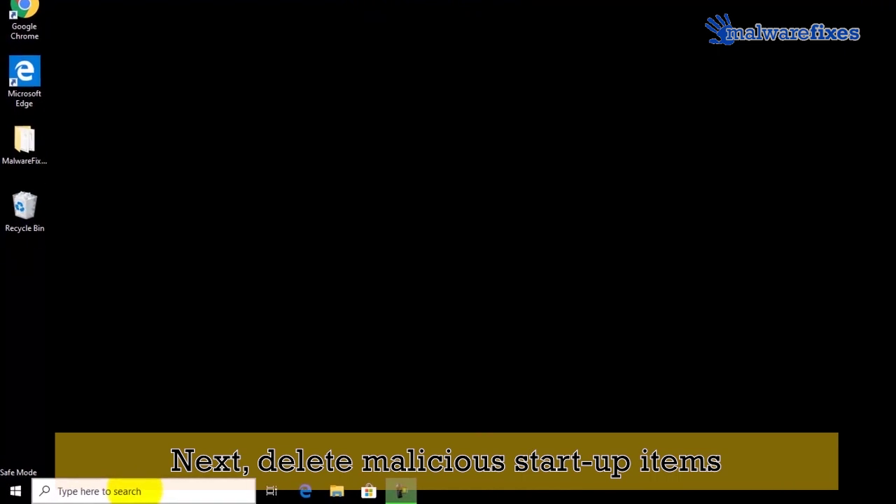
- Open the user's Startup folder through the Run dialog's shell:startup entry
{"action": "left_click", "coordinate": [133, 490]}
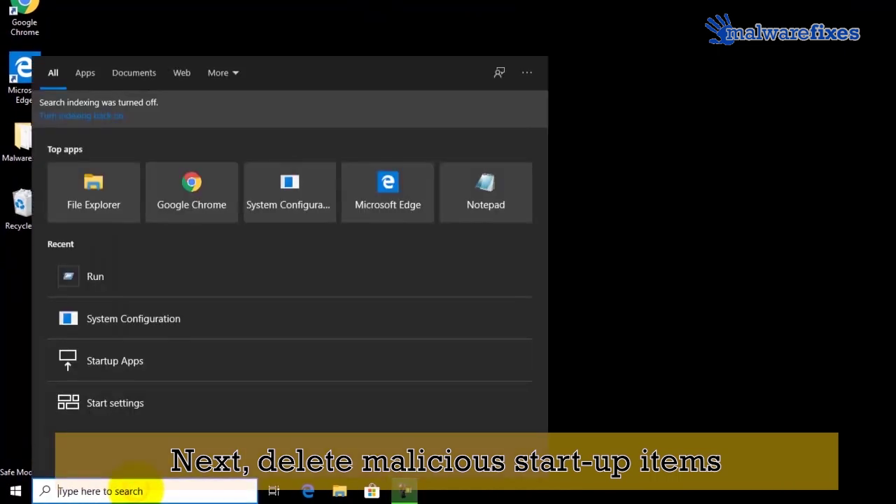
{"action": "type", "text": "run"}
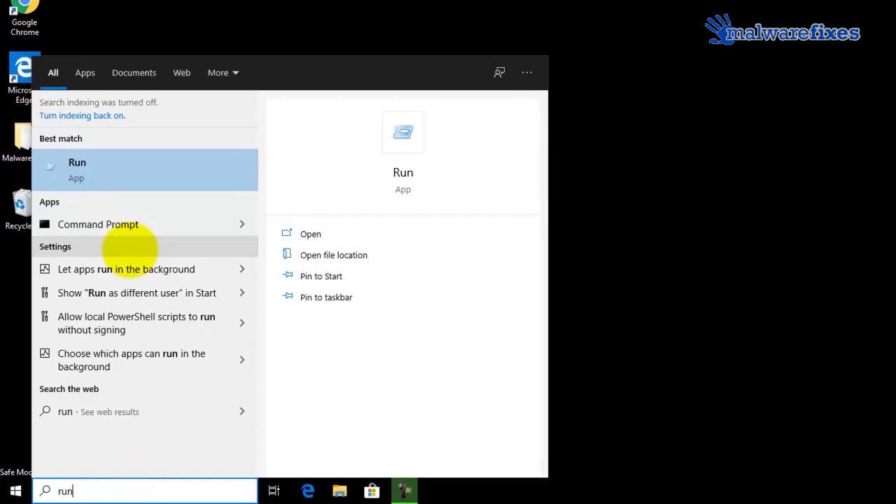
{"action": "left_click", "coordinate": [115, 172]}
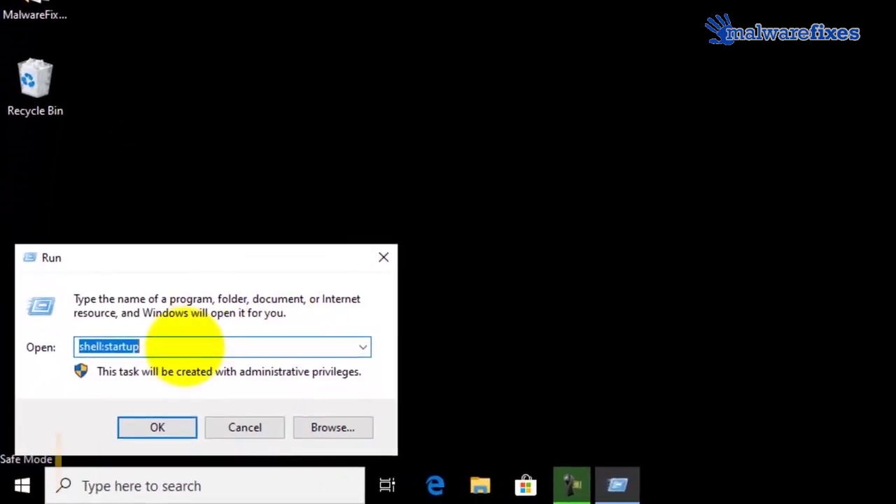
{"action": "left_click", "coordinate": [184, 346]}
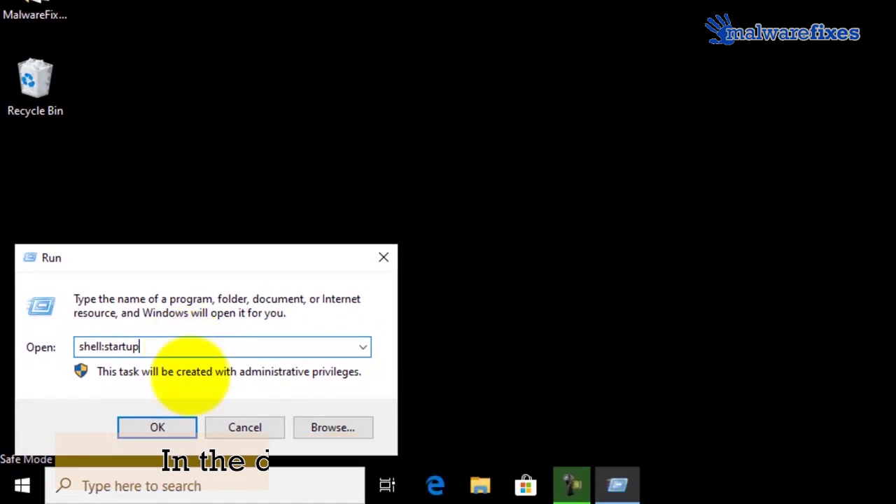
{"action": "left_click", "coordinate": [157, 427]}
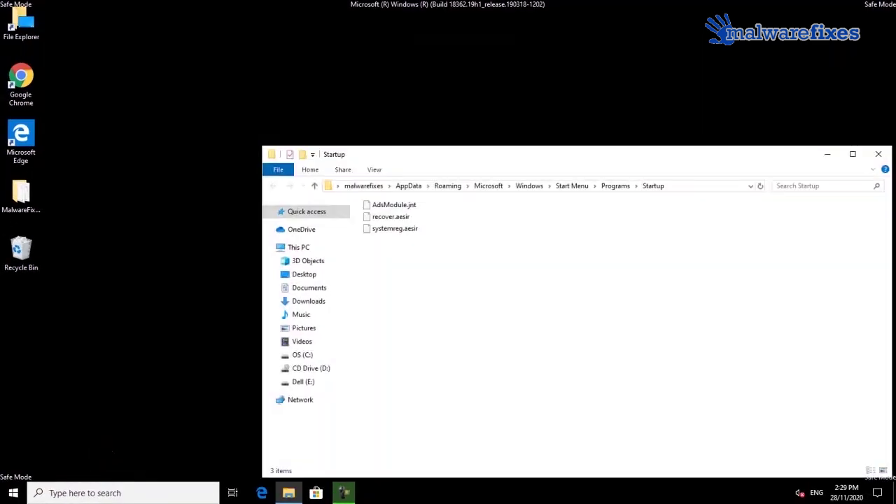
- Delete AdsModule.jnt, recover.aesir and systemreg.aesir, then close the Startup window
{"action": "left_click", "coordinate": [263, 128]}
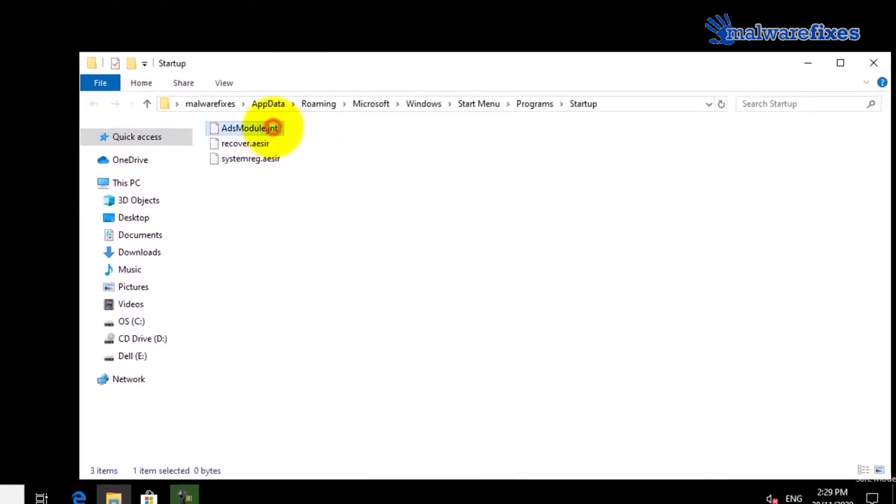
{"action": "left_click", "coordinate": [266, 143], "text": "ctrl"}
{"action": "left_click", "coordinate": [269, 157], "text": "ctrl"}
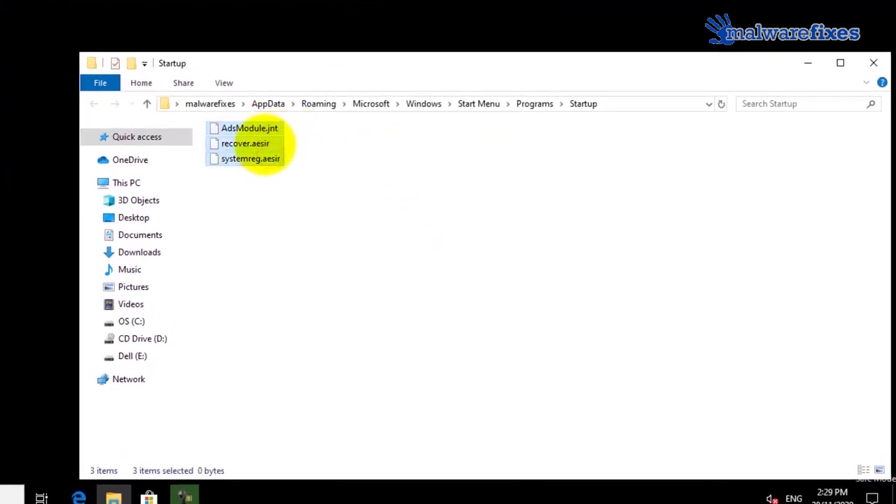
{"action": "right_click", "coordinate": [266, 145]}
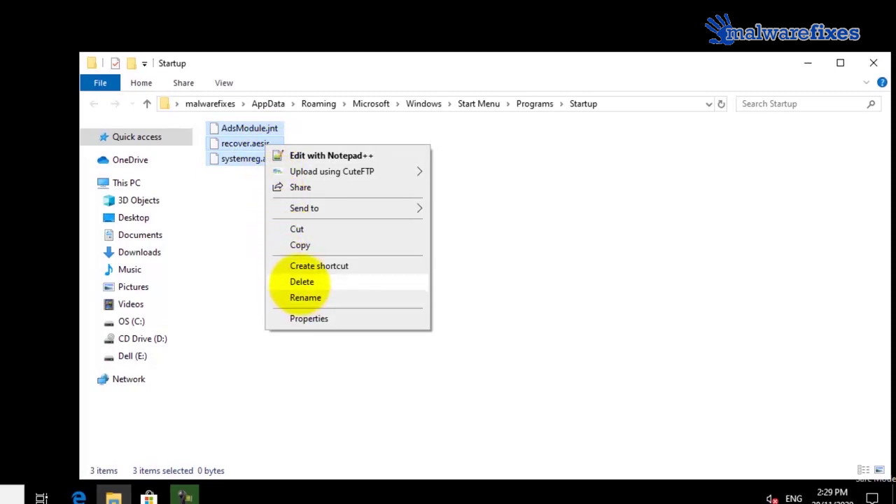
{"action": "left_click", "coordinate": [301, 282]}
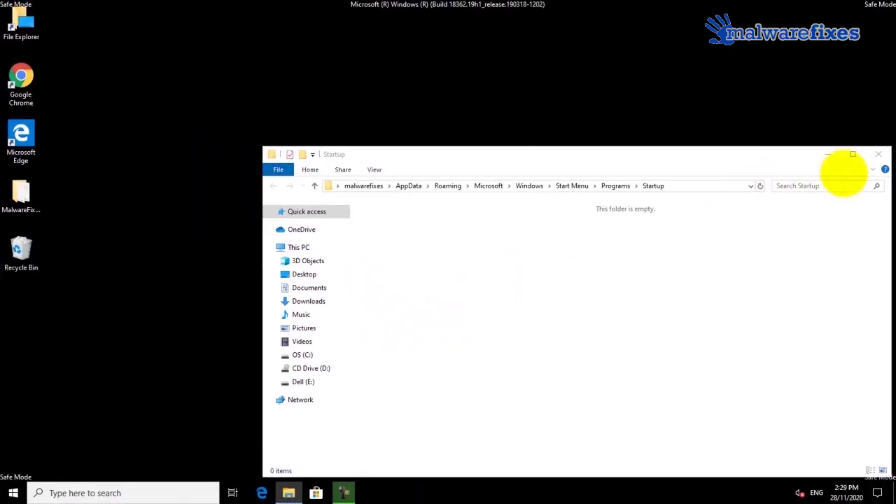
{"action": "left_click", "coordinate": [879, 154]}
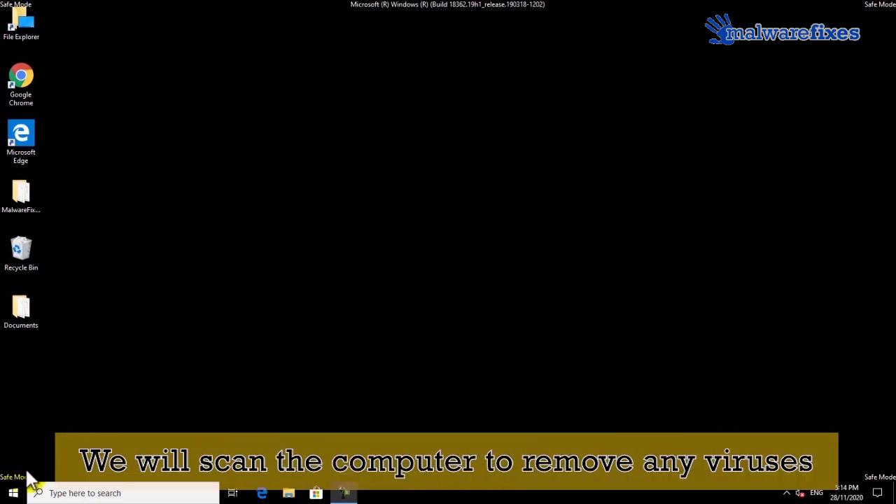
- Launch Malwarebytes from the Start menu and run a Threat Scan
{"action": "left_click", "coordinate": [13, 493]}
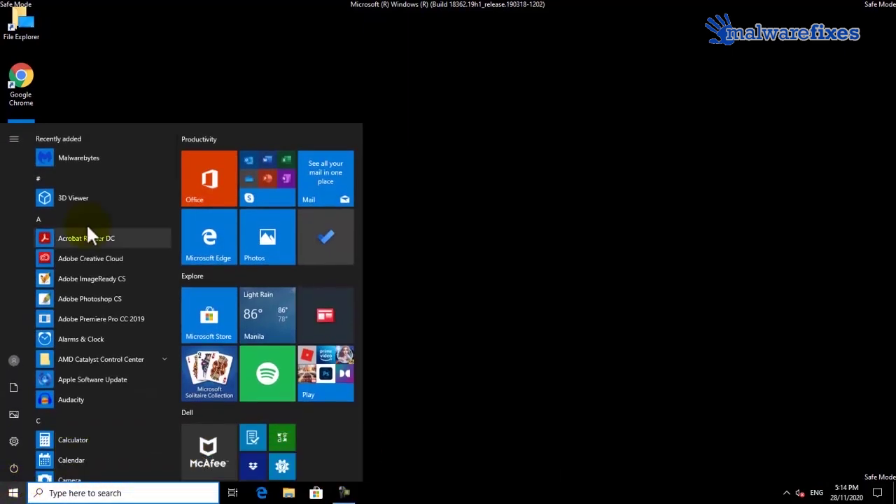
{"action": "left_click", "coordinate": [88, 159]}
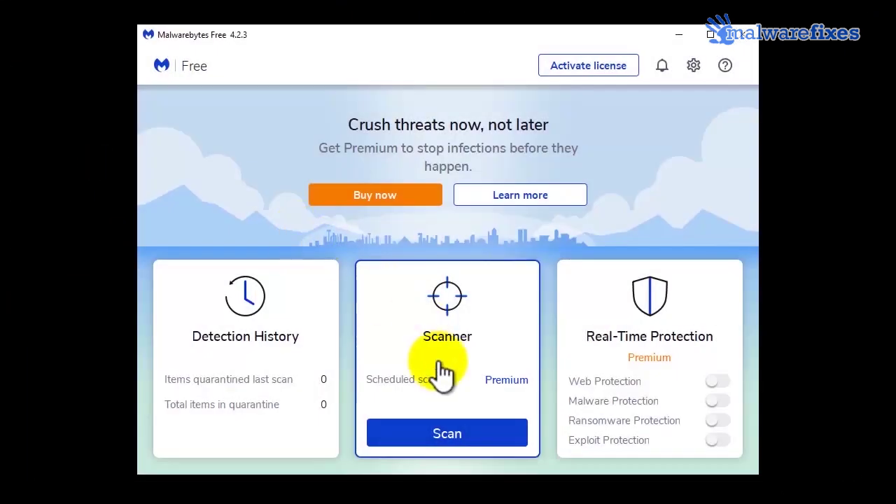
{"action": "left_click", "coordinate": [442, 435]}
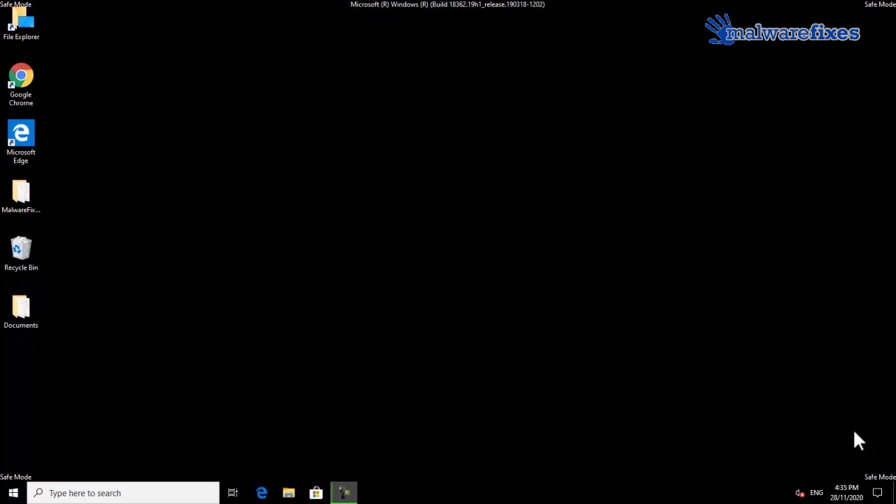
- Search for msconfig and launch System Configuration
{"action": "left_click", "coordinate": [138, 494]}
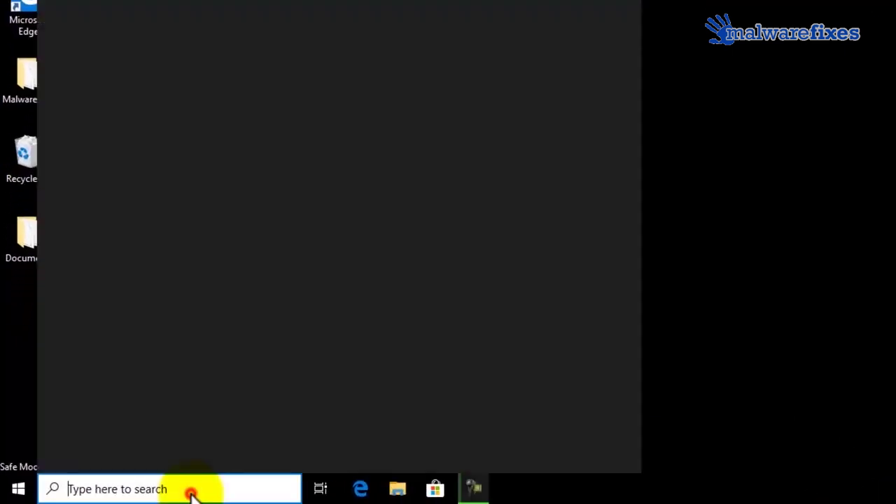
{"action": "type", "text": "ms"}
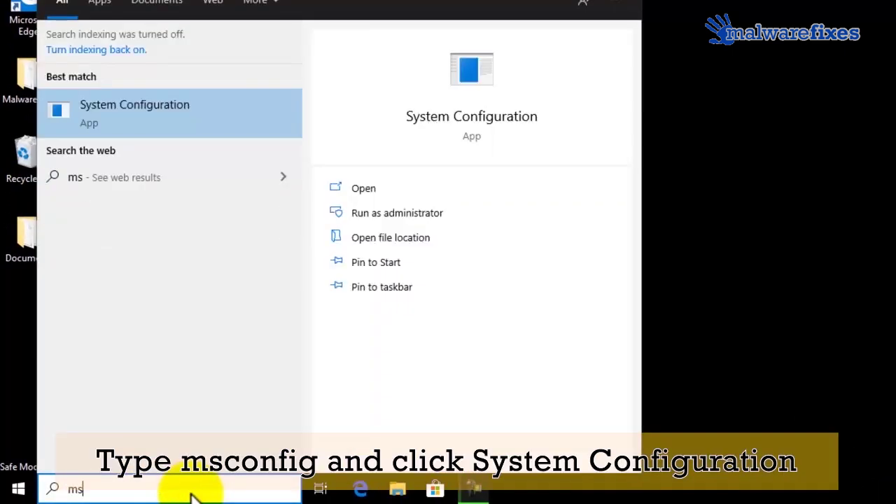
{"action": "type", "text": "config"}
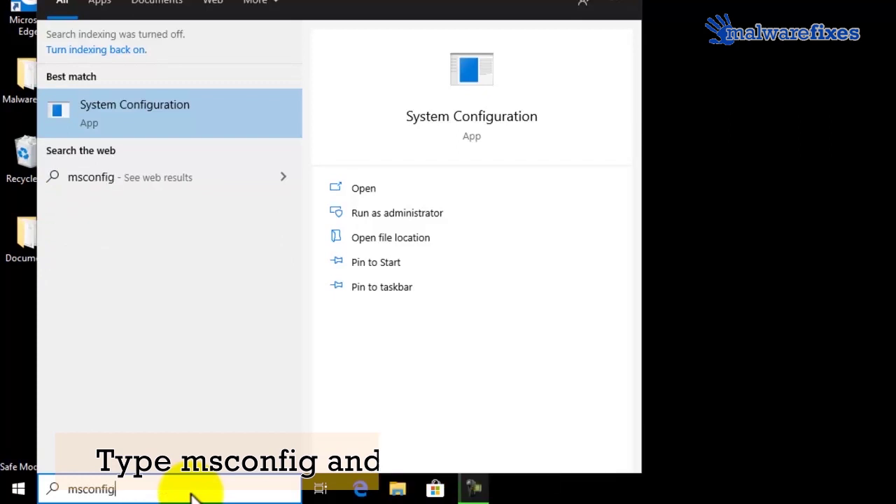
{"action": "left_click", "coordinate": [183, 124]}
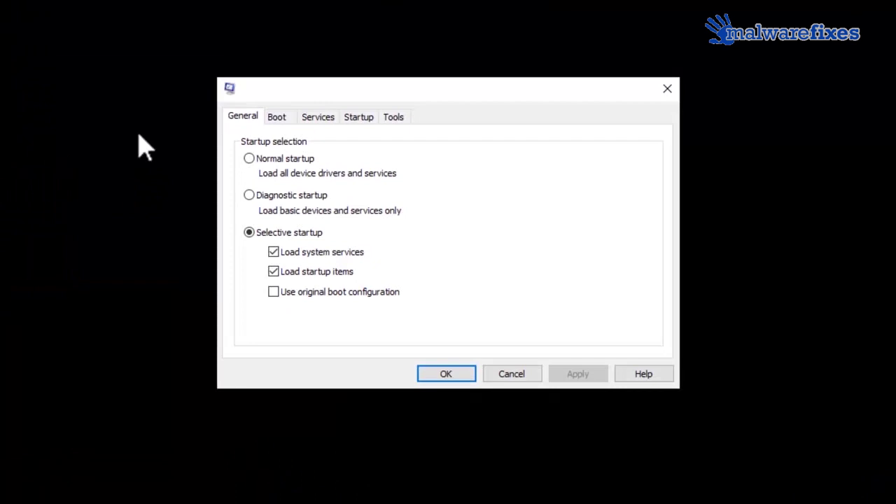
- Uncheck Safe boot on the Boot tab, apply, confirm with OK, and restart Windows
{"action": "left_click", "coordinate": [276, 119]}
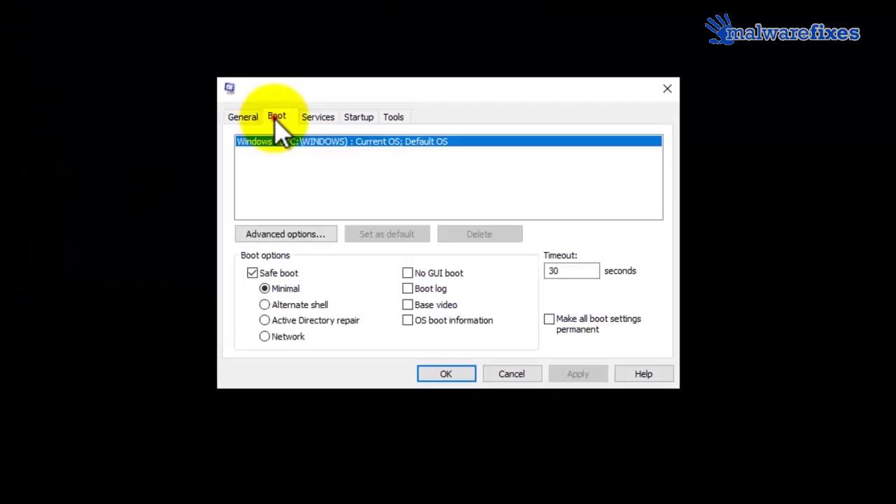
{"action": "left_click", "coordinate": [253, 274]}
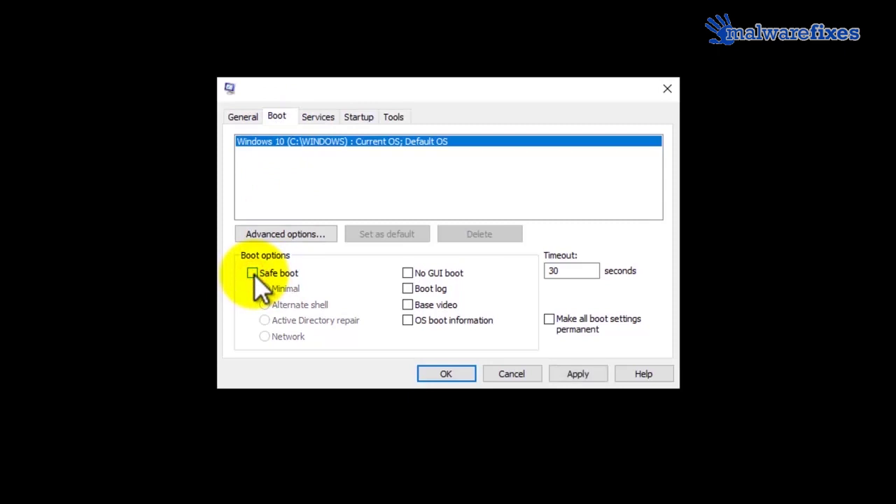
{"action": "left_click", "coordinate": [578, 377]}
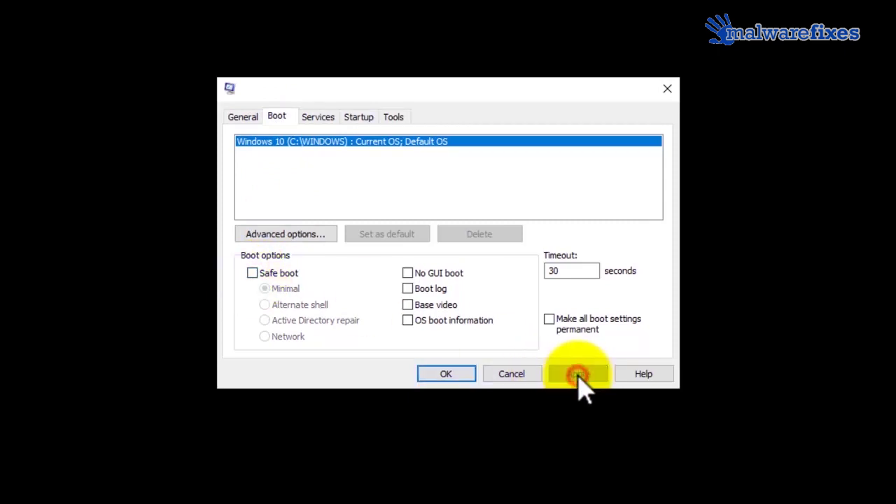
{"action": "left_click", "coordinate": [448, 373]}
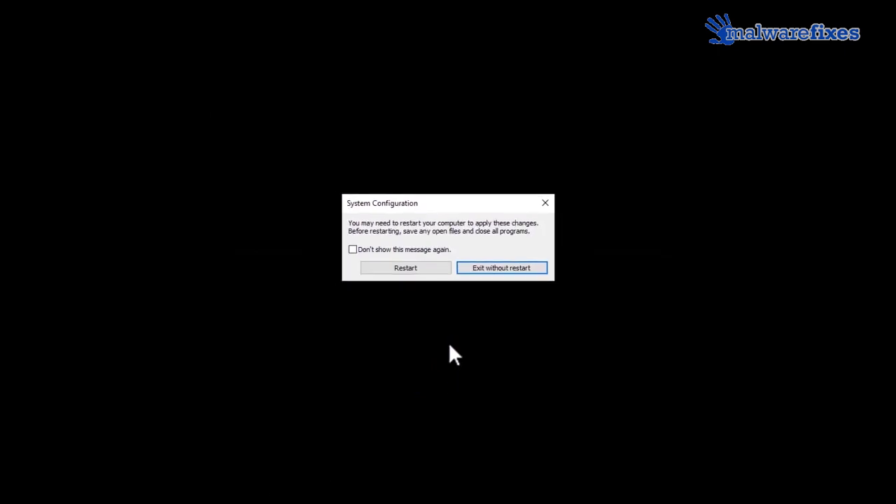
{"action": "left_click", "coordinate": [409, 267]}
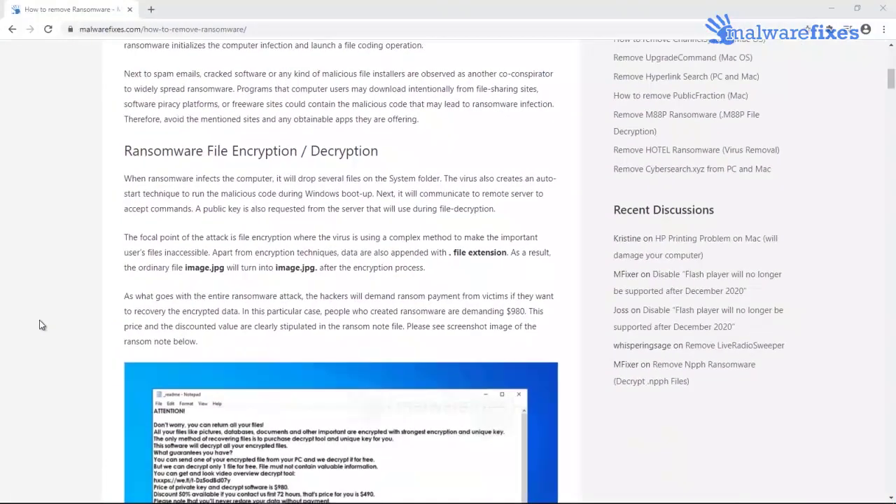
- Scroll the malwarefixes.com guide down to its Emsisoft decryption, Previous Versions and ShadowExplorer recovery steps
{"action": "scroll", "coordinate": [39, 320], "scroll_direction": "down", "scroll_amount": 15}
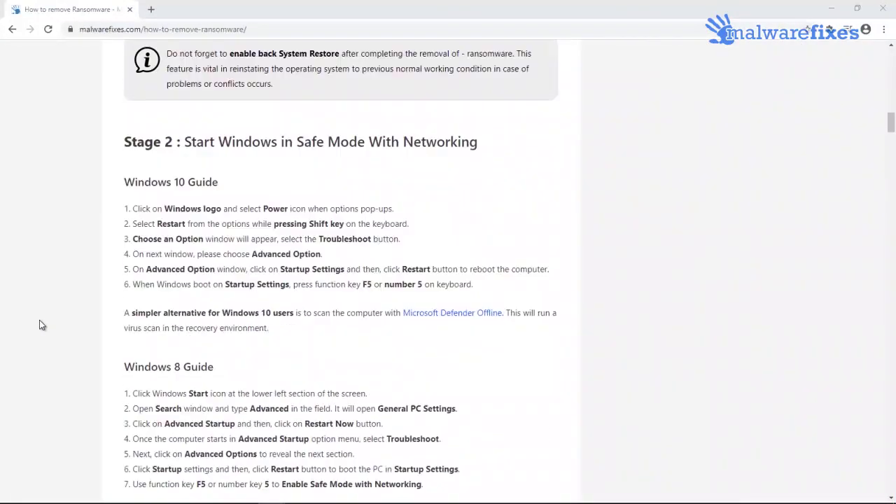
{"action": "scroll", "coordinate": [40, 320], "scroll_direction": "down", "scroll_amount": 15}
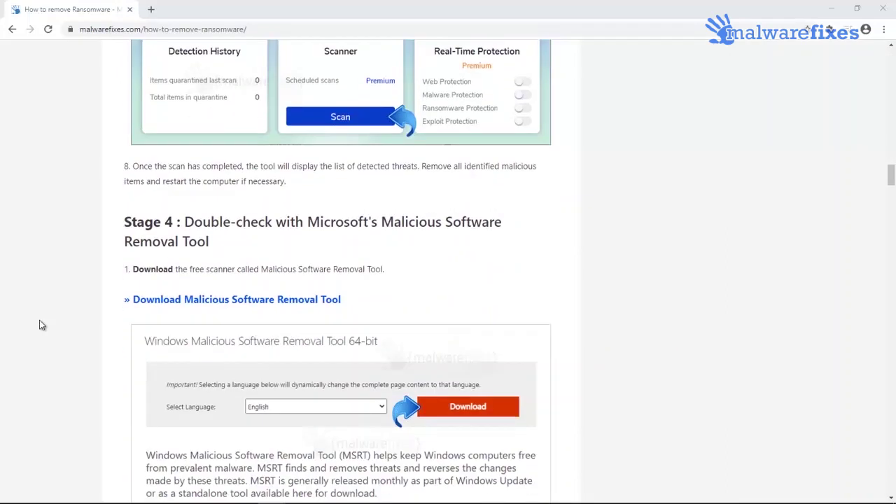
{"action": "scroll", "coordinate": [40, 324], "scroll_direction": "down", "scroll_amount": 15}
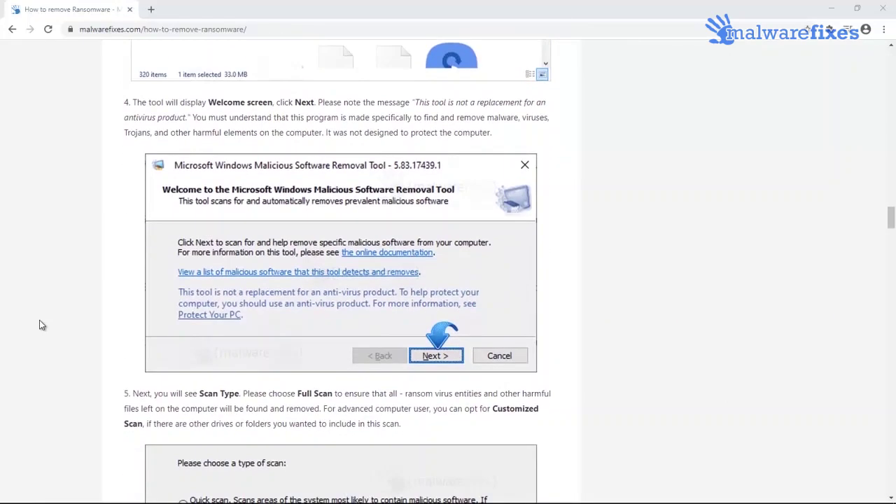
{"action": "scroll", "coordinate": [40, 324], "scroll_direction": "down", "scroll_amount": 15}
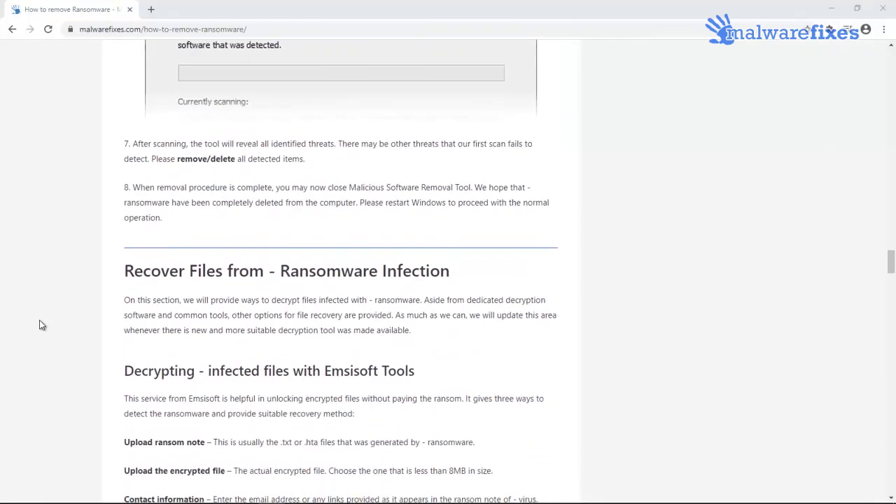
{"action": "scroll", "coordinate": [39, 324], "scroll_direction": "down", "scroll_amount": 1}
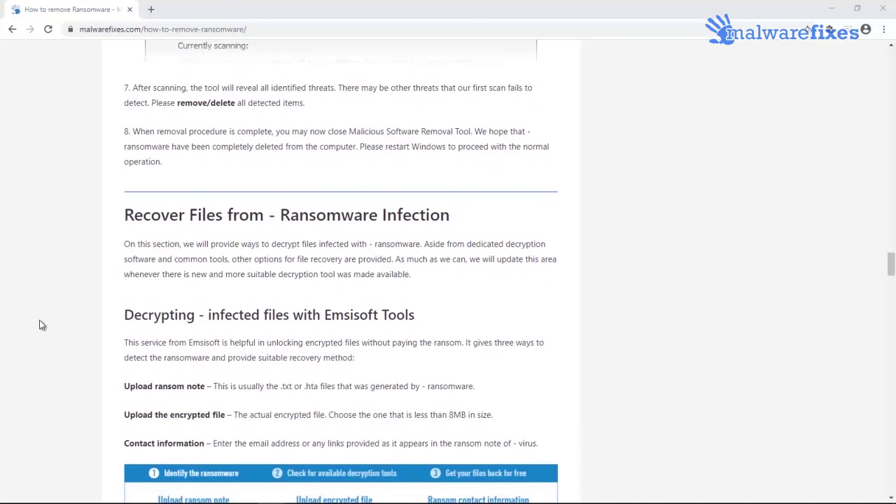
{"action": "scroll", "coordinate": [40, 323], "scroll_direction": "down", "scroll_amount": 2}
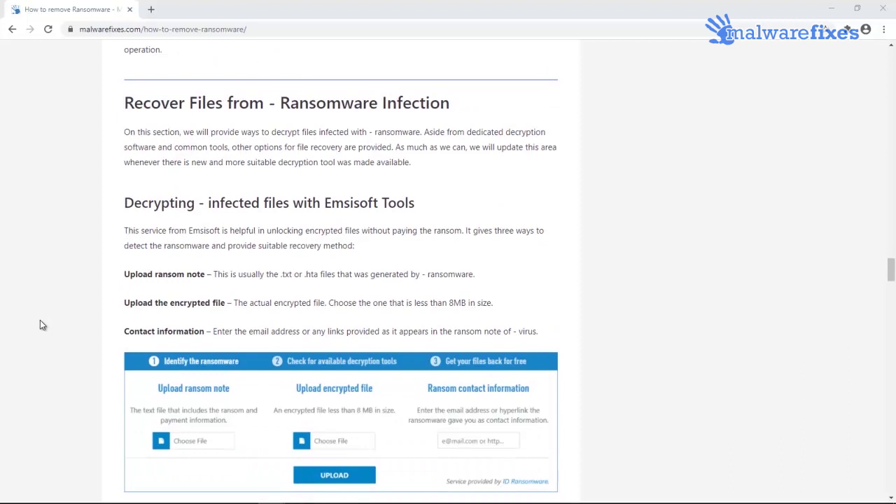
{"action": "scroll", "coordinate": [40, 324], "scroll_direction": "down", "scroll_amount": 9}
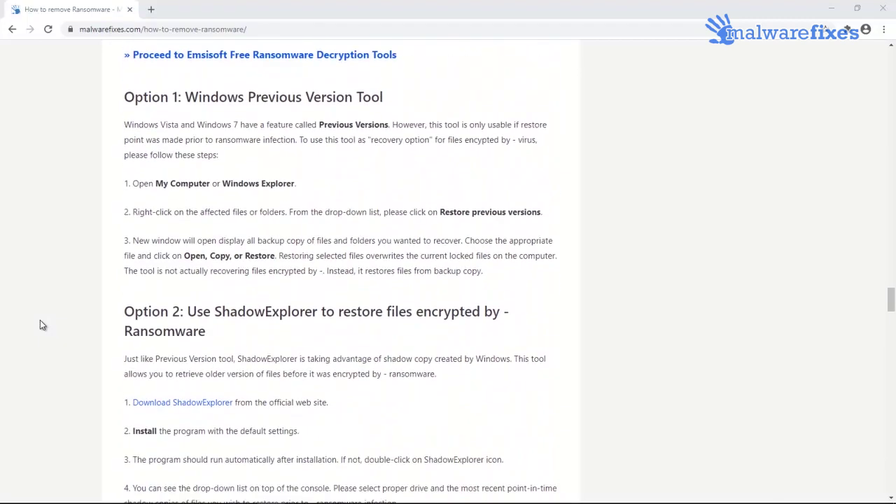
{"action": "scroll", "coordinate": [40, 324], "scroll_direction": "down", "scroll_amount": 1}
{"action": "scroll", "coordinate": [40, 324], "scroll_direction": "up", "scroll_amount": 1}
{"action": "scroll", "coordinate": [40, 324], "scroll_direction": "down", "scroll_amount": 3}
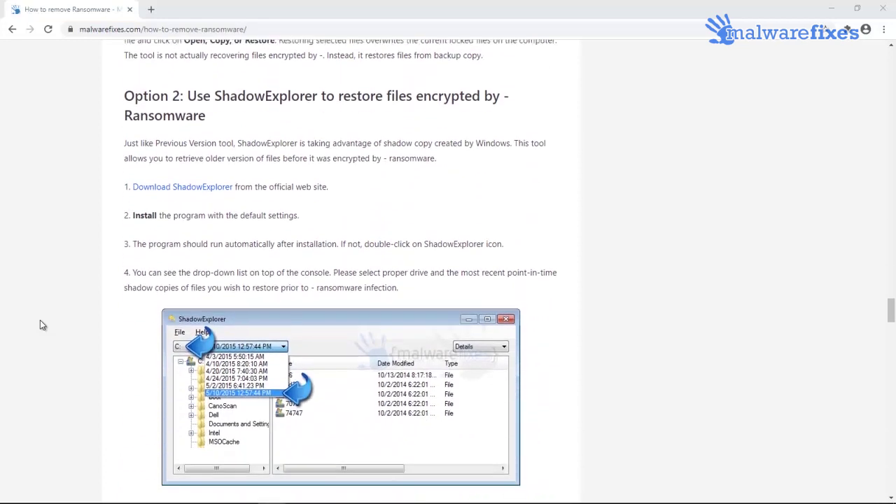